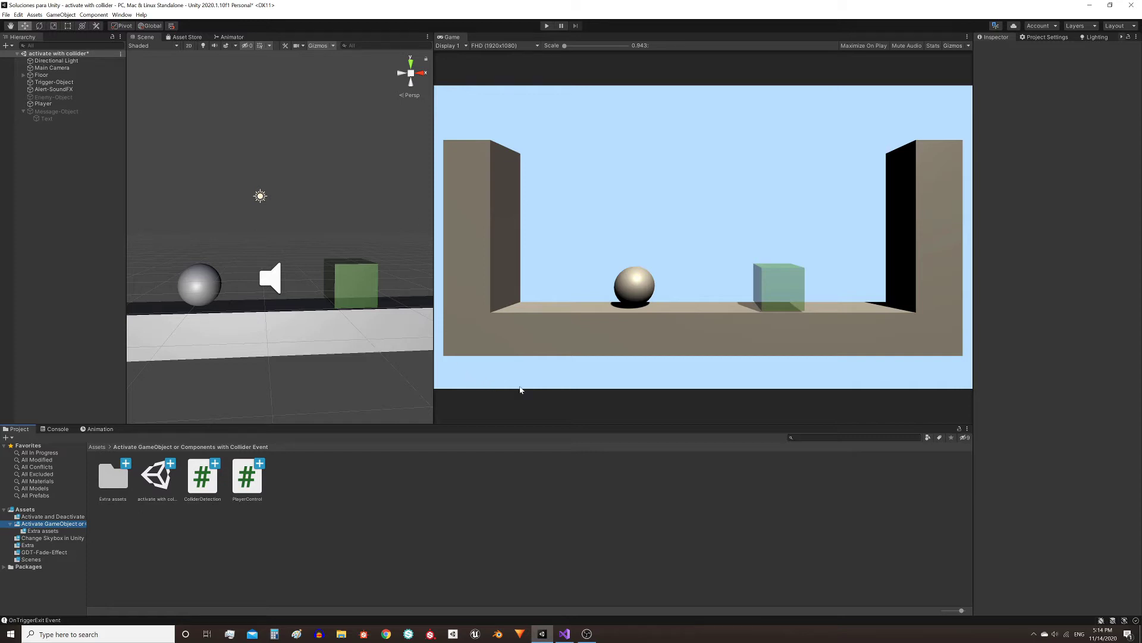
# - Play the scene and roll the player sphere left, then right into the green trigger cube
pyautogui.hotkey('ctrl', 'p')
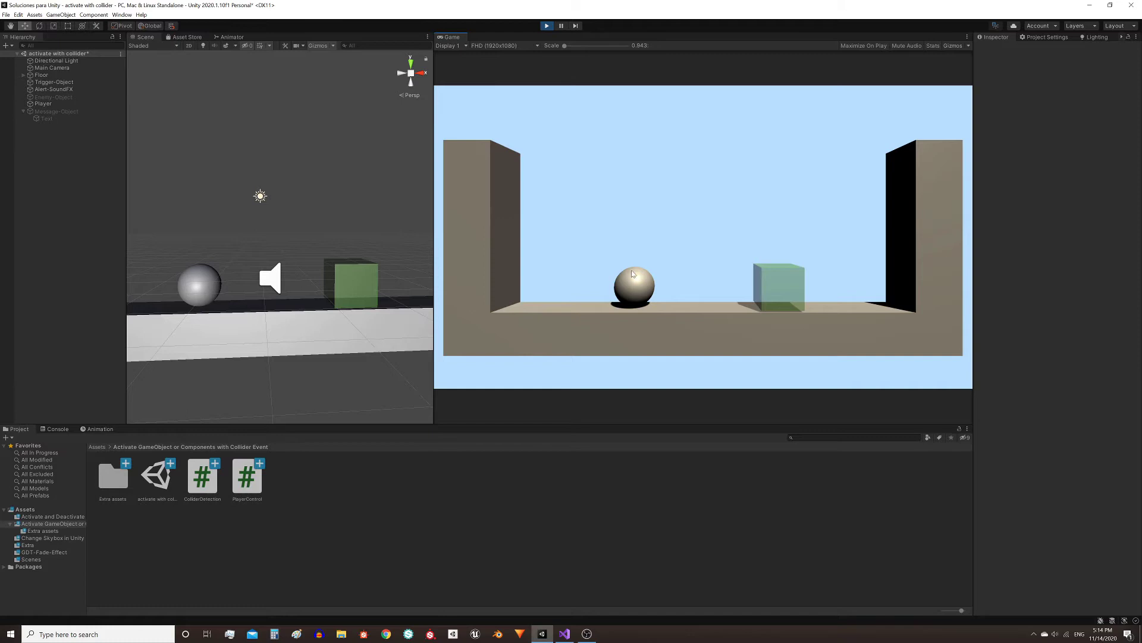
pyautogui.press('Left')
pyautogui.press('Right')
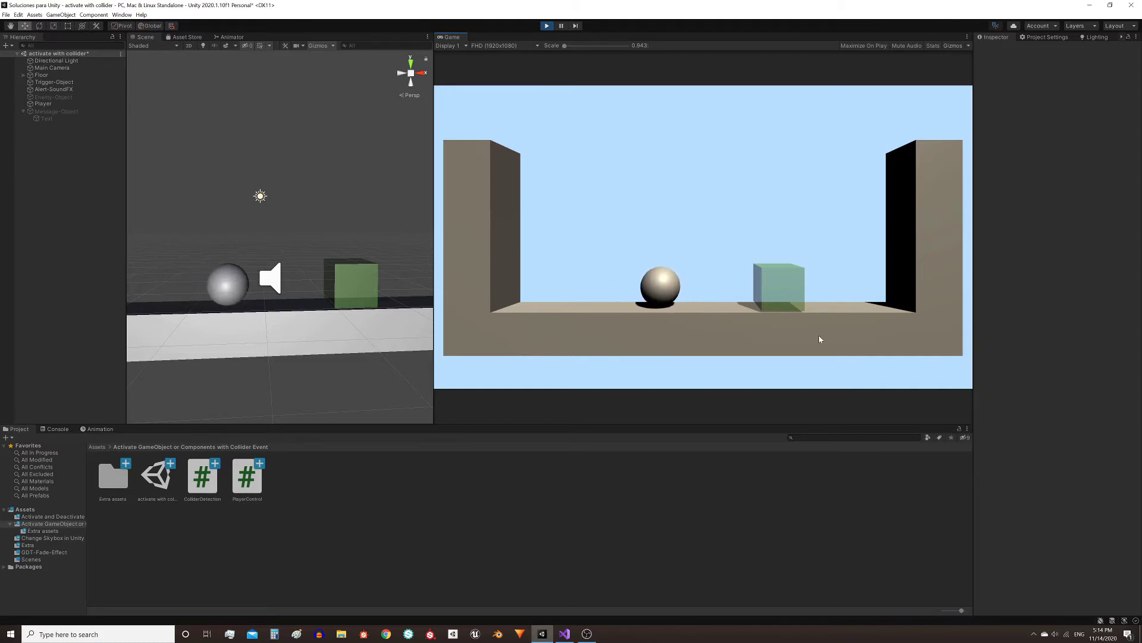
pyautogui.press('Right')
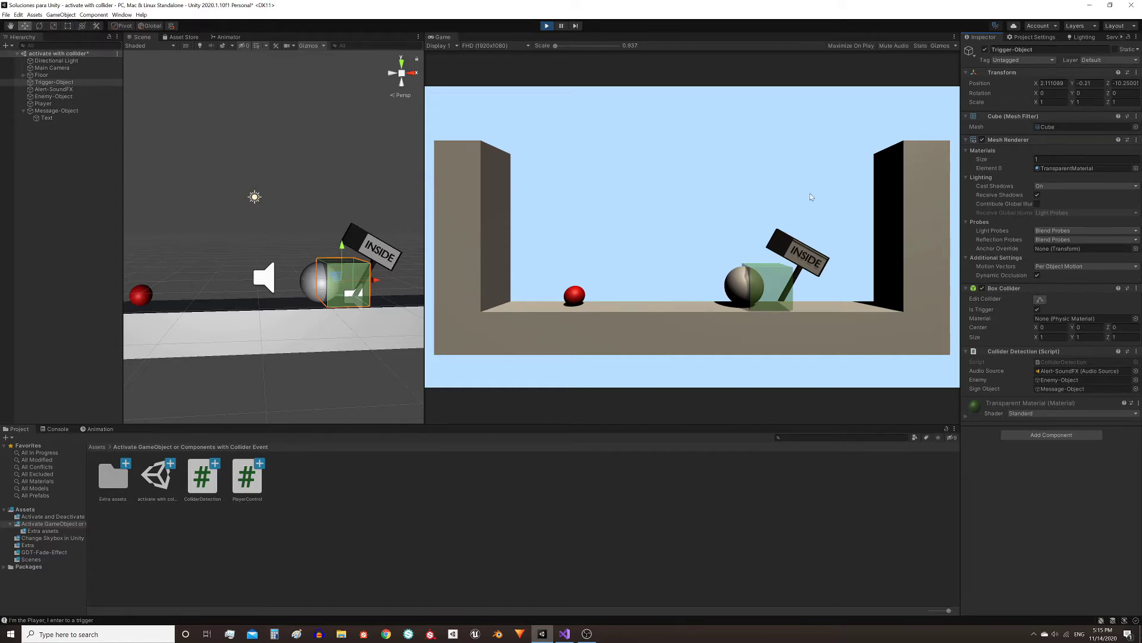
# - Zoom the Scene view in on the trigger cube, then exit Play mode
pyautogui.scroll(3, 280, 252)
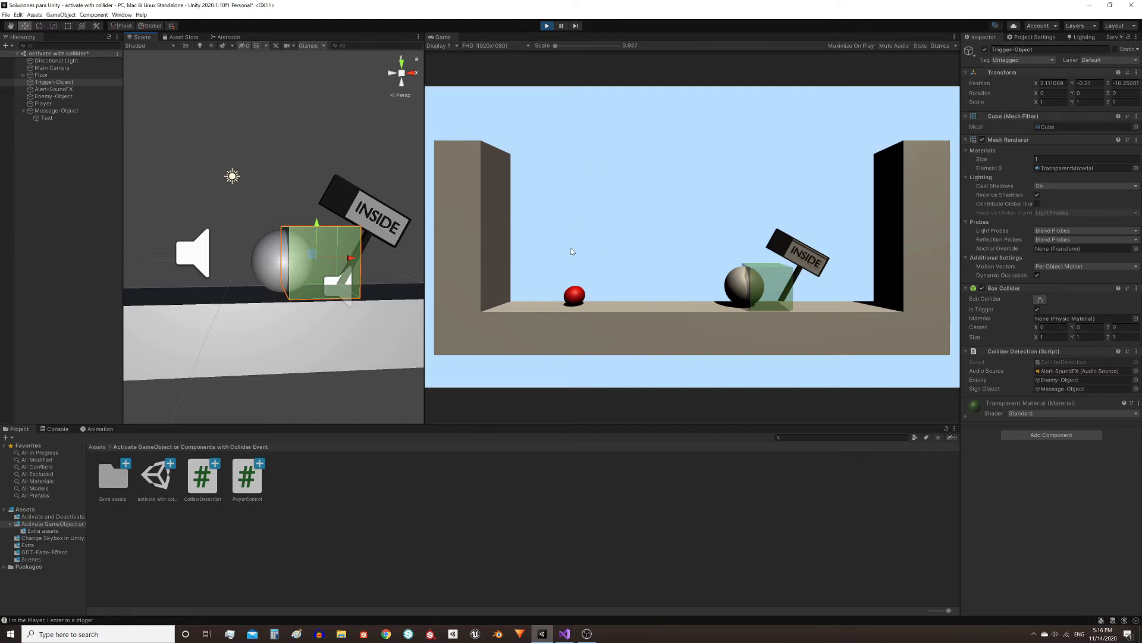
pyautogui.hotkey('ctrl', 'p')
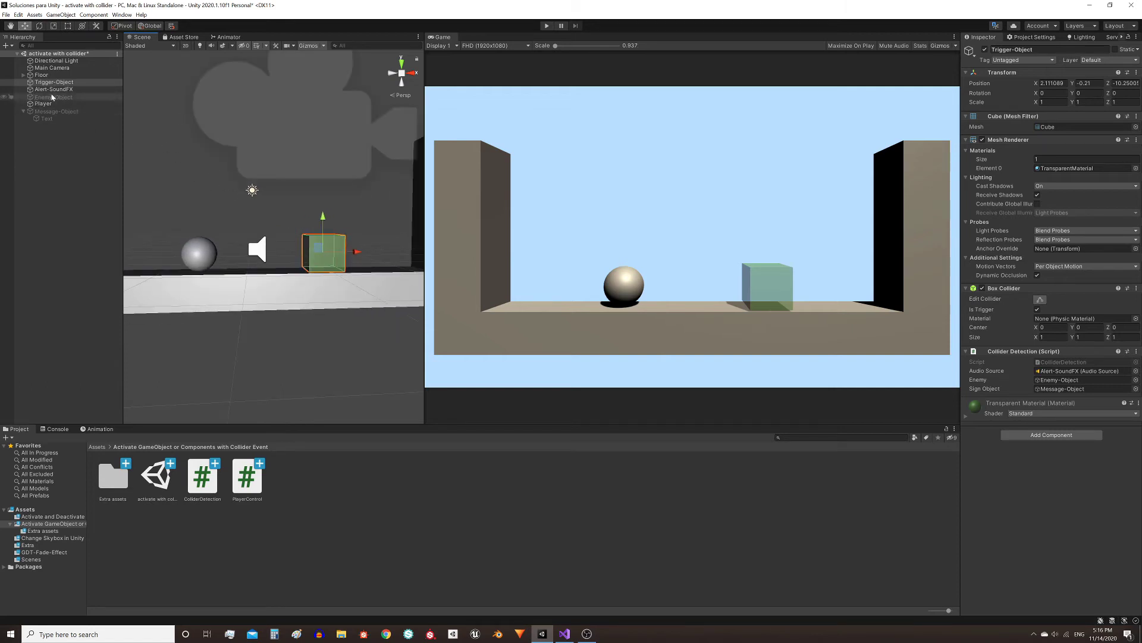
# - Frame Enemy-Object, tick it active and replay so the red enemy ball drops onto the floor
pyautogui.click(56, 97)
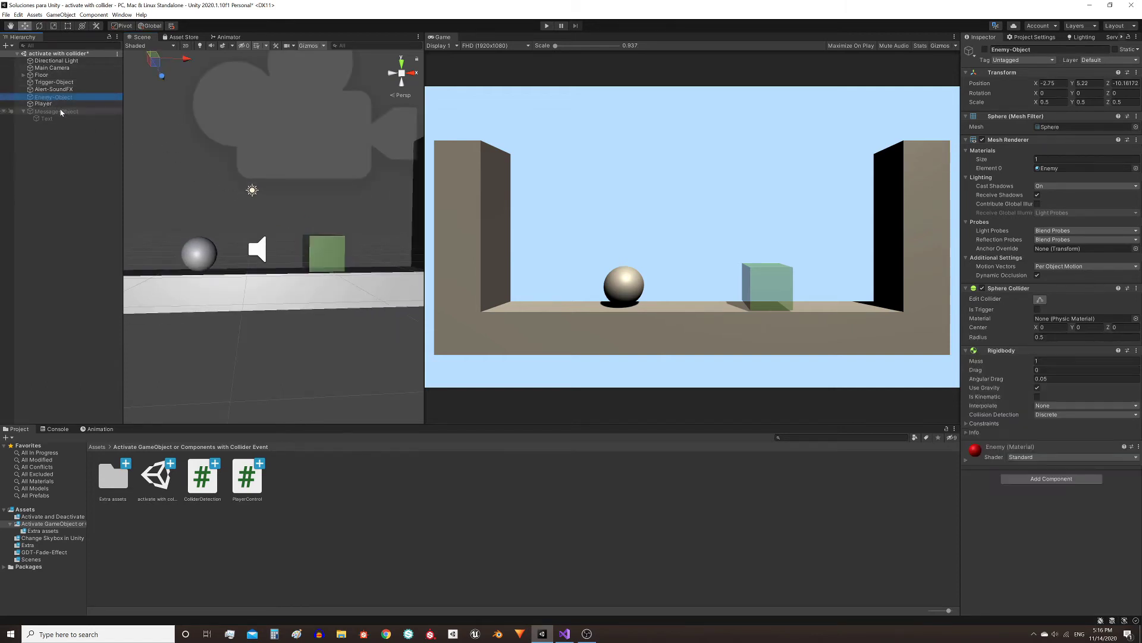
pyautogui.press('f')
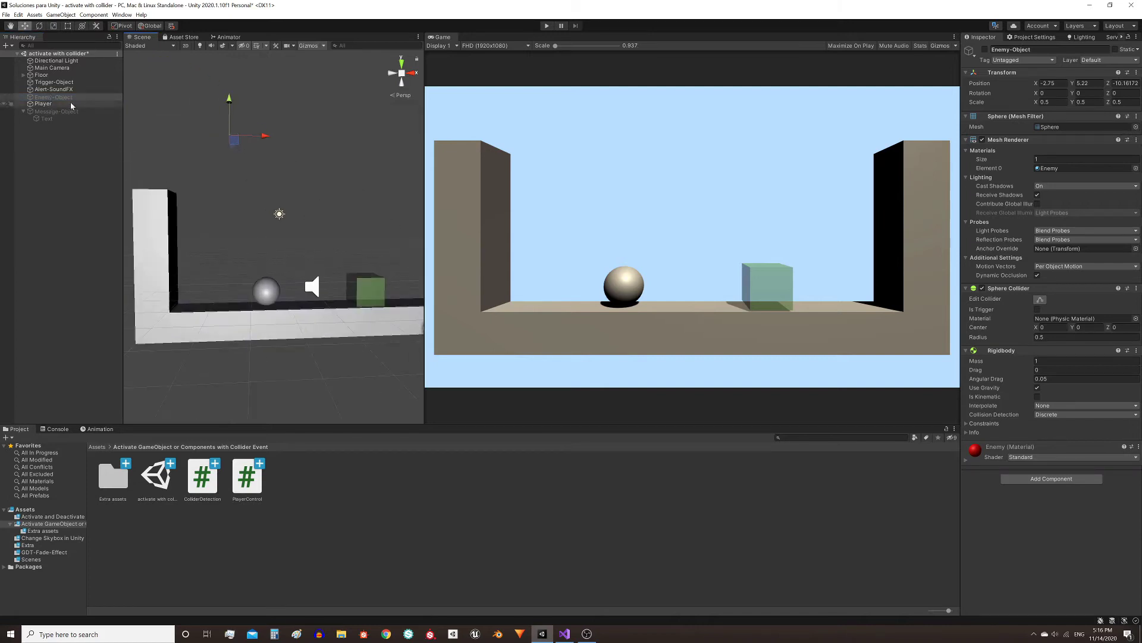
pyautogui.click(985, 50)
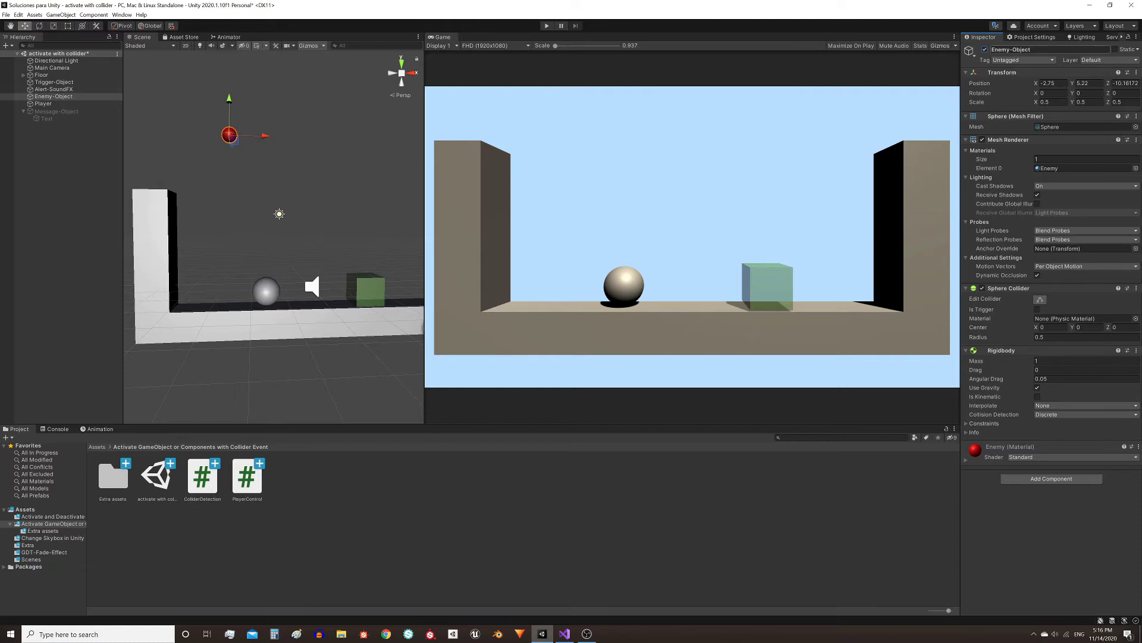
pyautogui.hotkey('ctrl', 'p')
pyautogui.click(985, 50)
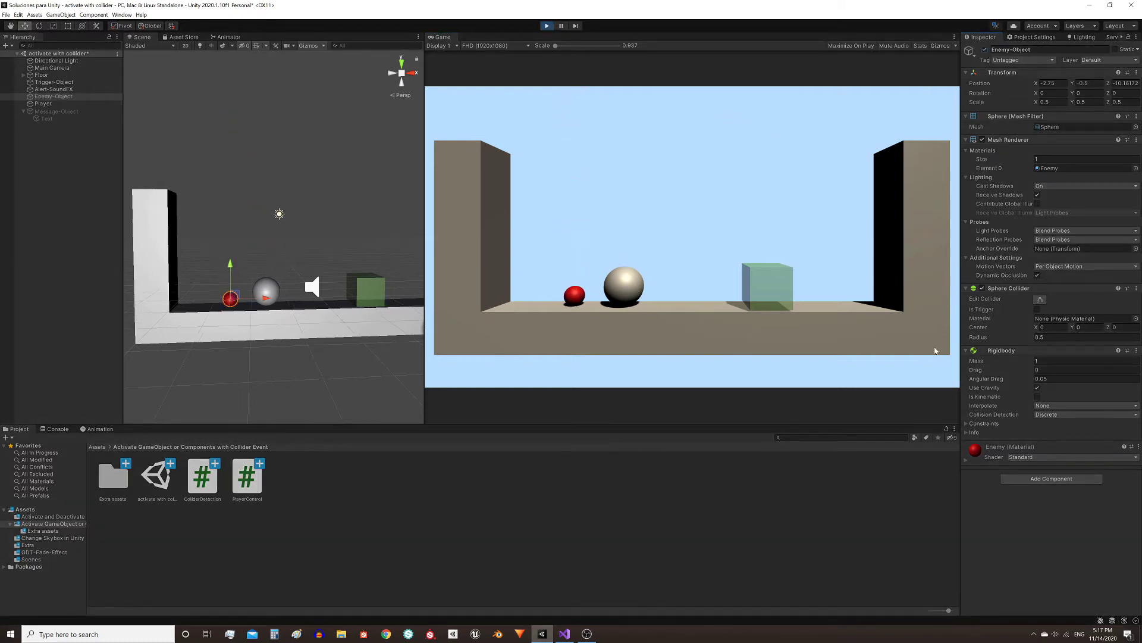
pyautogui.click(52, 90)
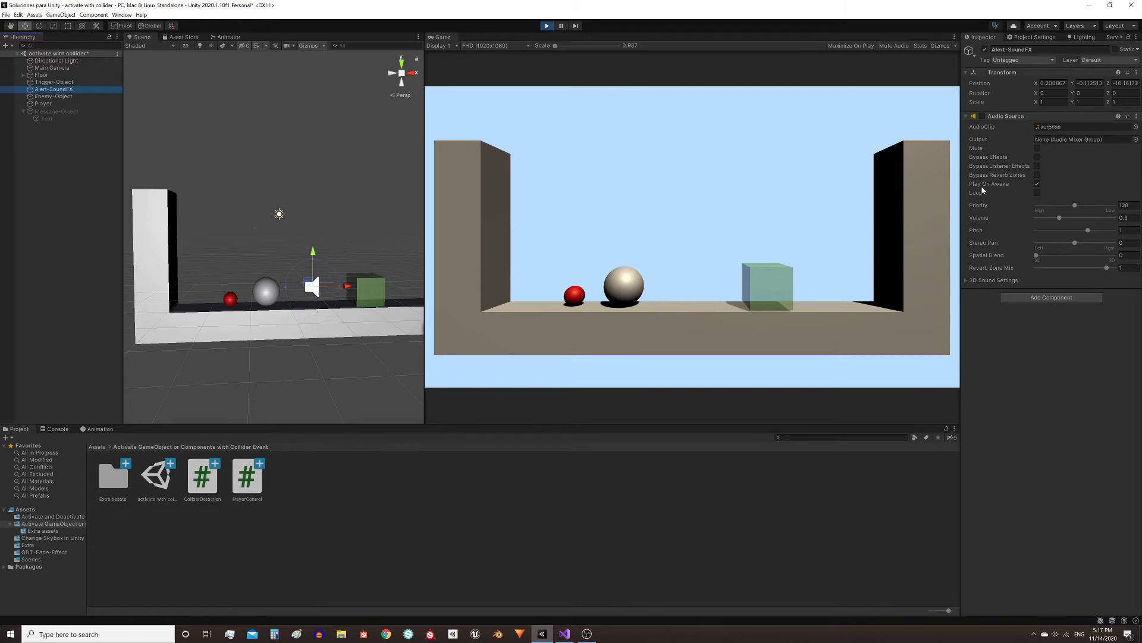
# - Turn on Play On Awake for Alert-SoundFX and toggle its Audio Source off and on
pyautogui.click(1037, 184)
pyautogui.click(983, 117)
pyautogui.click(983, 117)
# - Inspect Message-Object, then roll the player left and right through the trigger cube
pyautogui.click(65, 112)
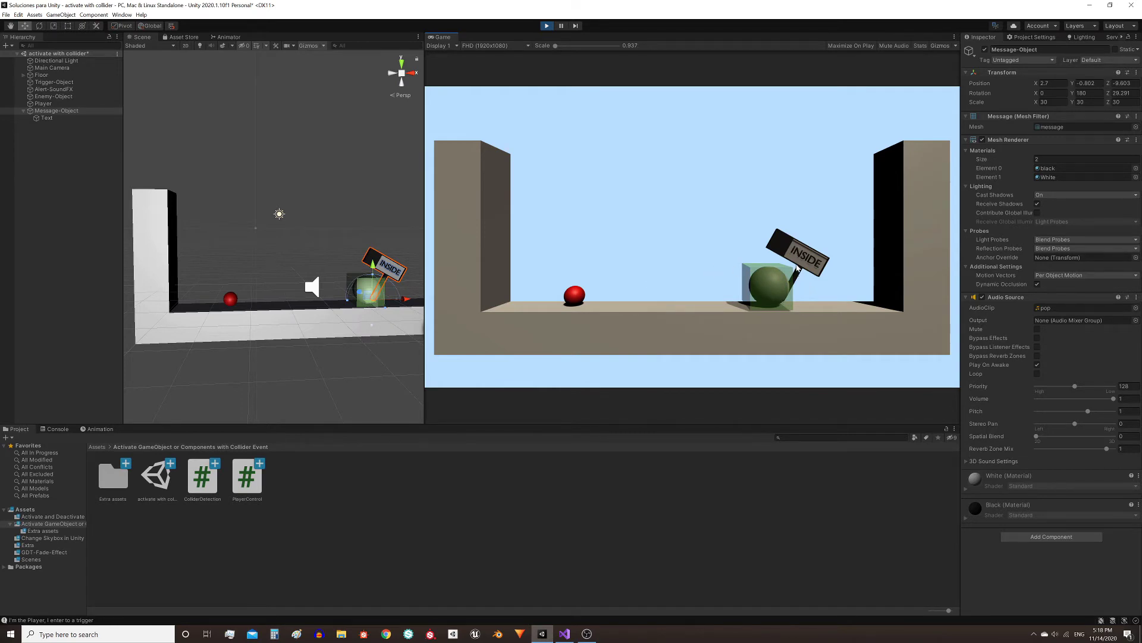
pyautogui.press('Left')
pyautogui.press('Right')
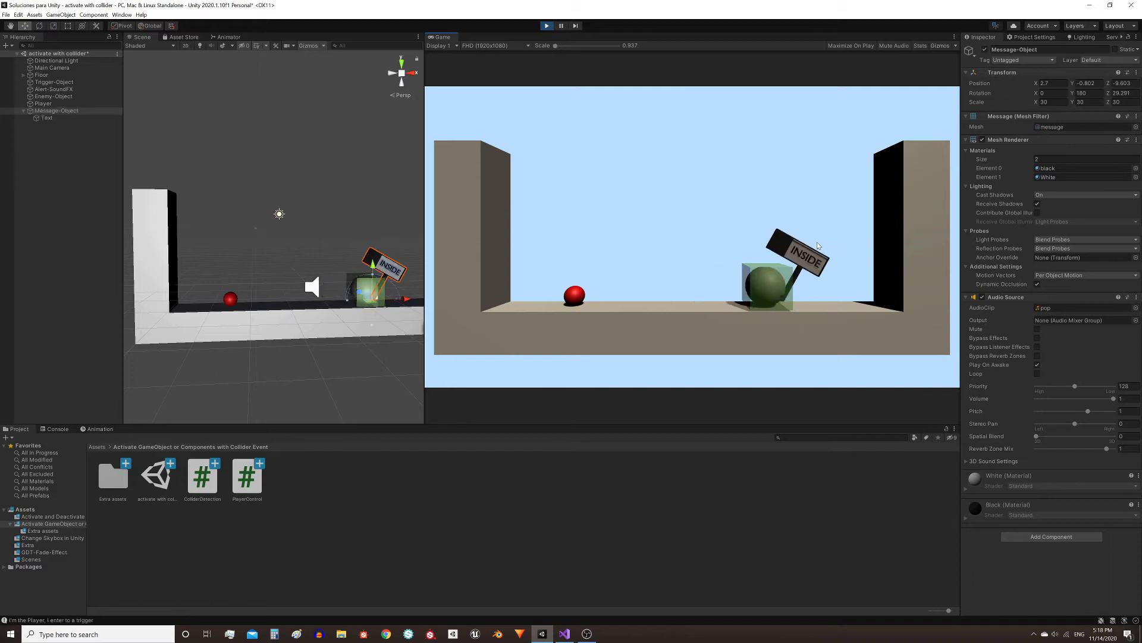
pyautogui.press('Right')
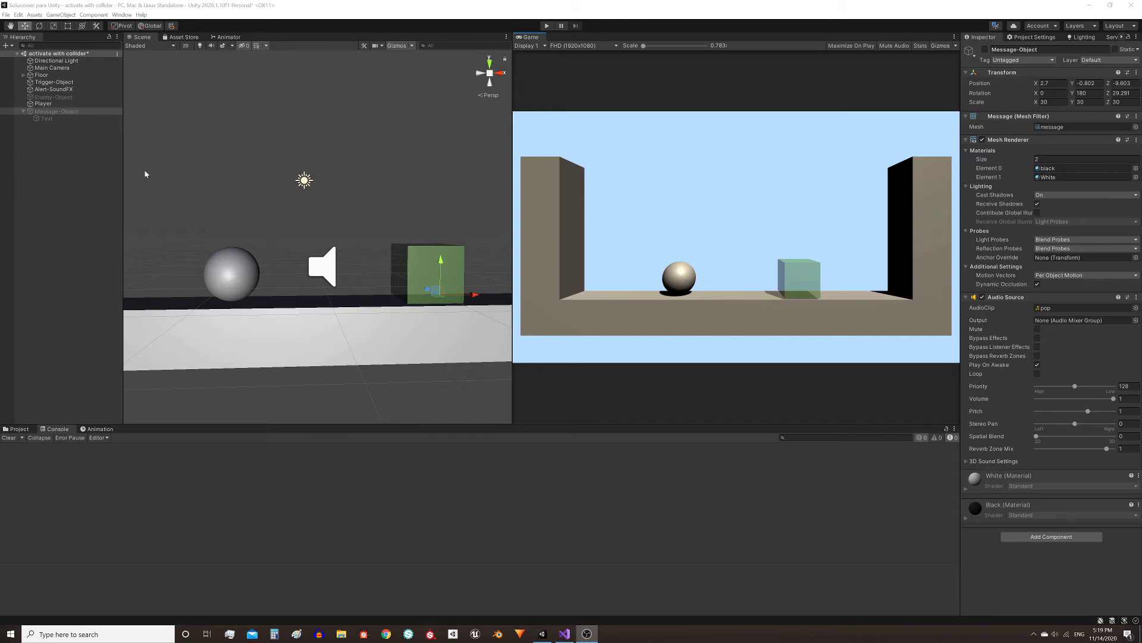
# - Frame Trigger-Object and untick its Mesh Renderer to make the cube invisible
pyautogui.click(47, 83)
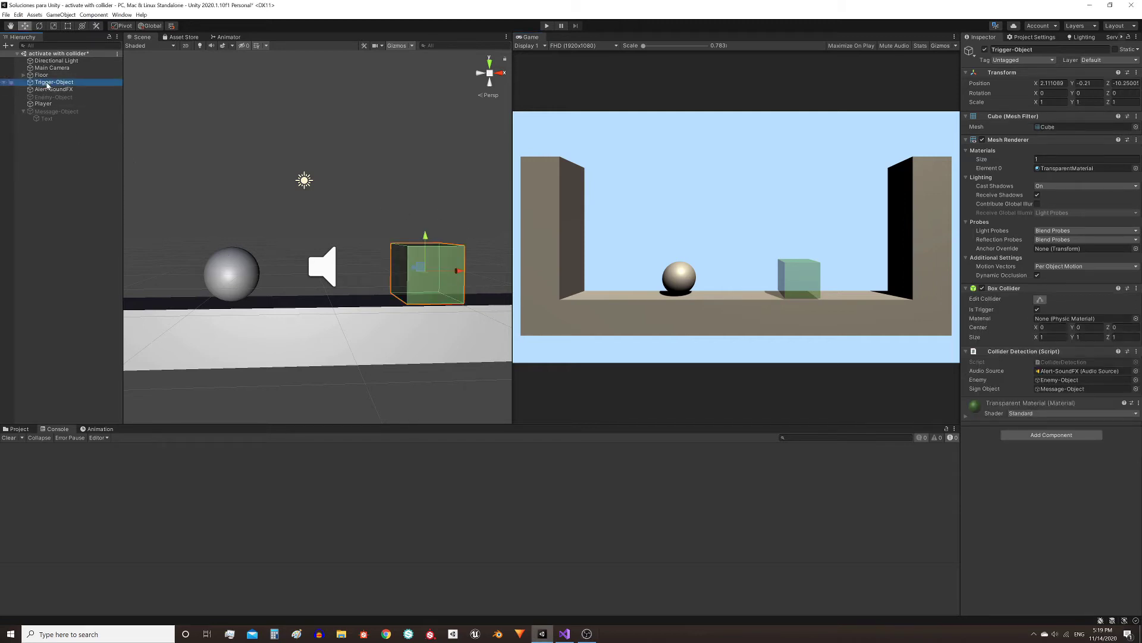
pyautogui.press('f')
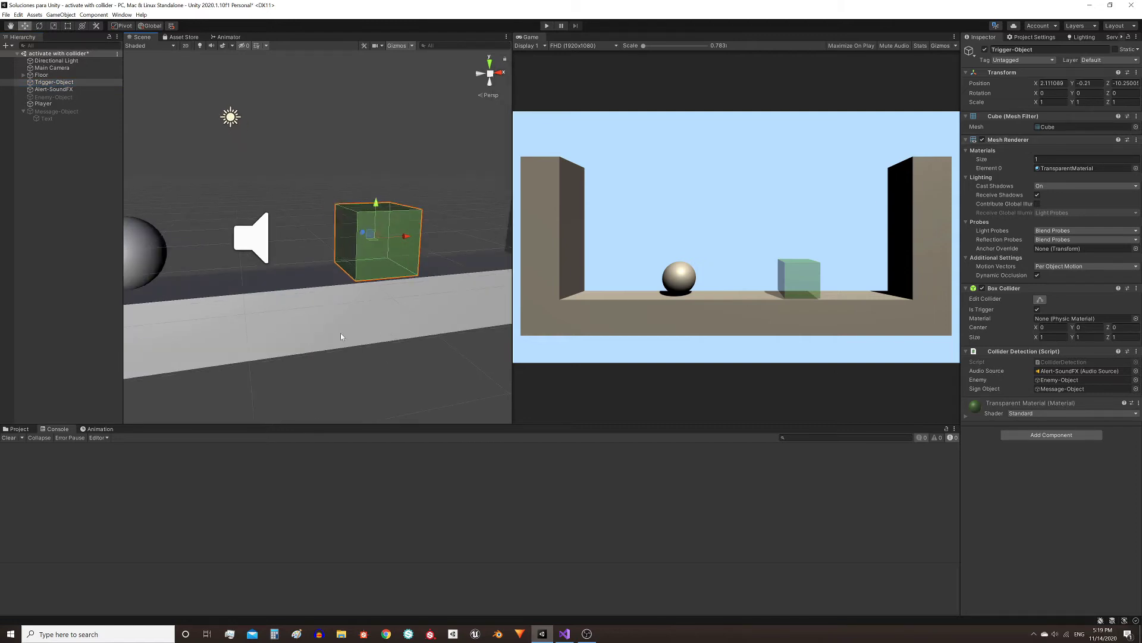
pyautogui.scroll(1, 438, 244)
pyautogui.scroll(-1, 438, 244)
pyautogui.click(982, 141)
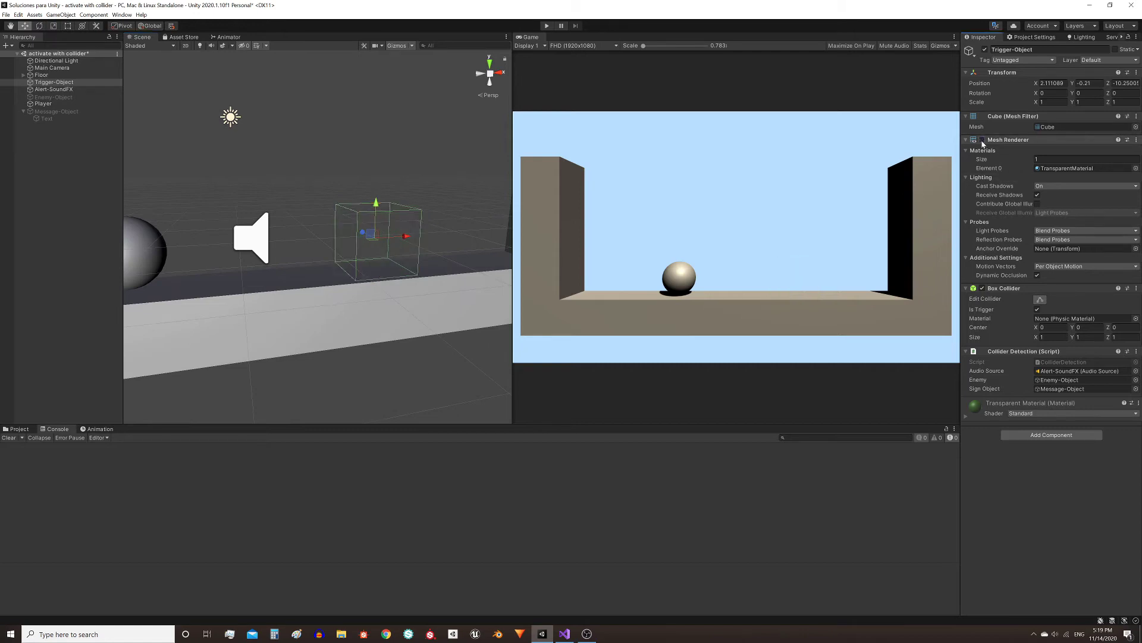
# - Run the scene with the hidden trigger, re-enable Mesh Renderer, and select Player
pyautogui.click(546, 26)
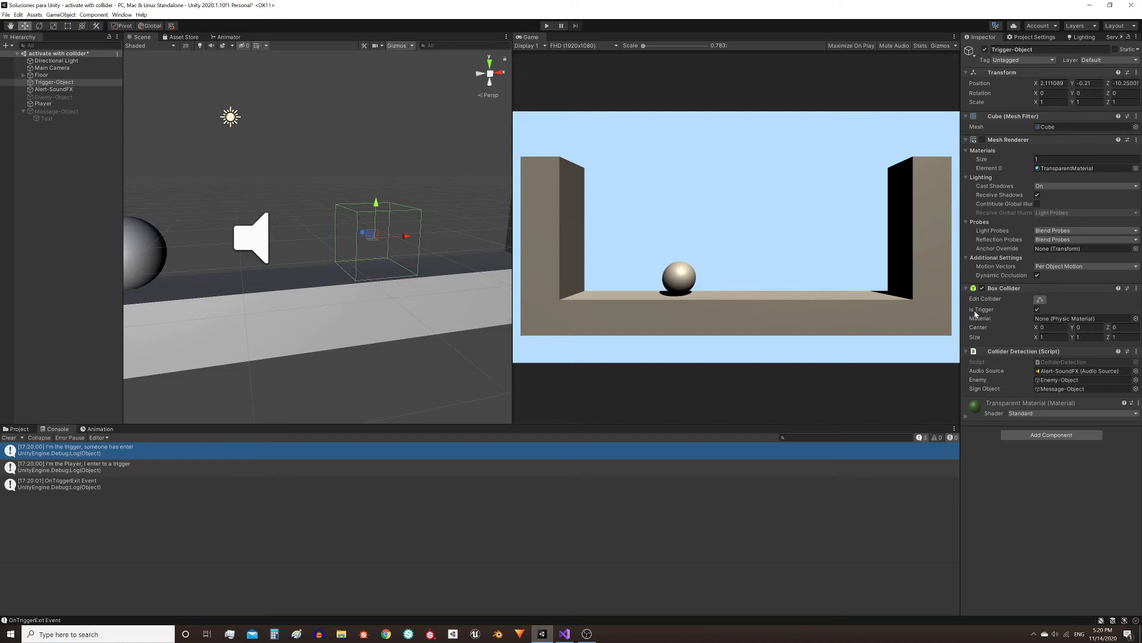
pyautogui.click(982, 140)
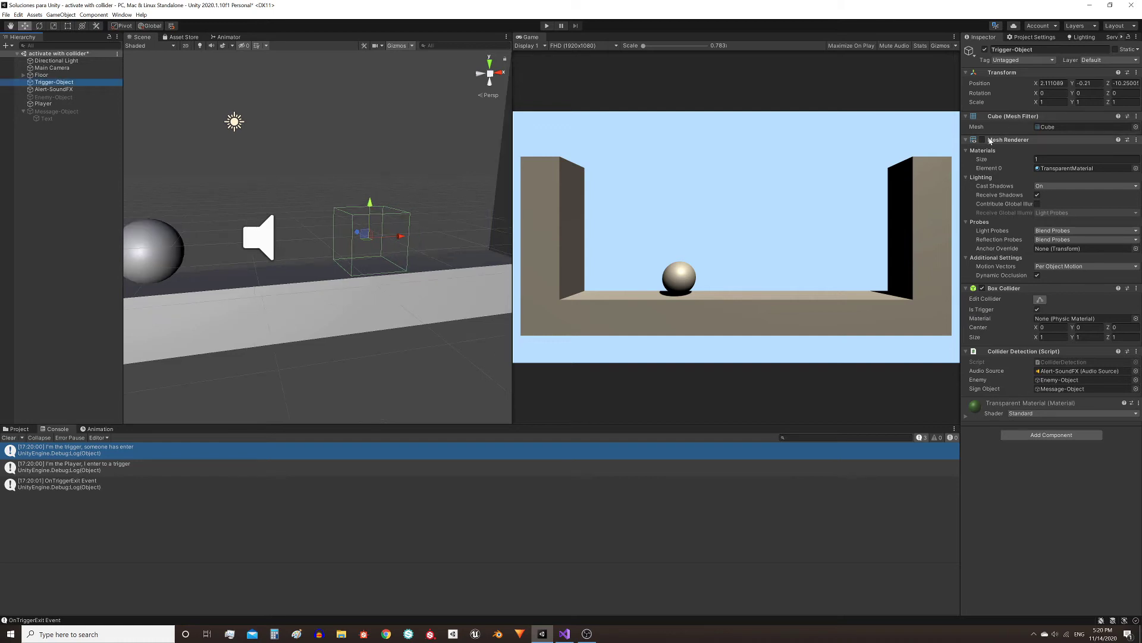
pyautogui.click(43, 104)
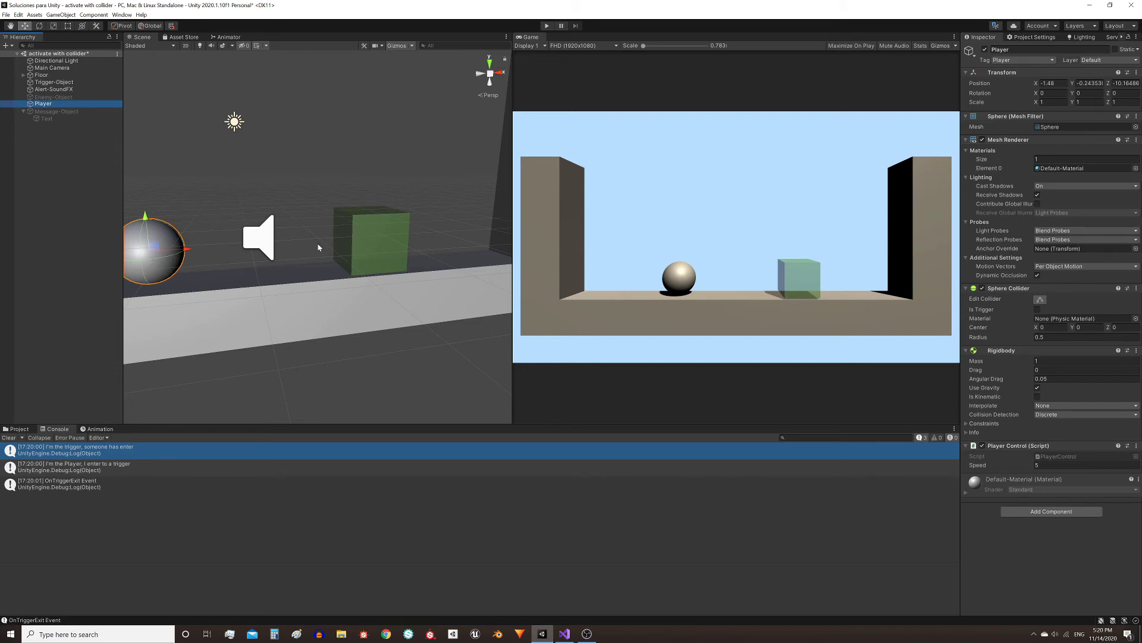
# - Untick the Player's Sphere Collider and play to watch the ball fall through the floor
pyautogui.click(983, 289)
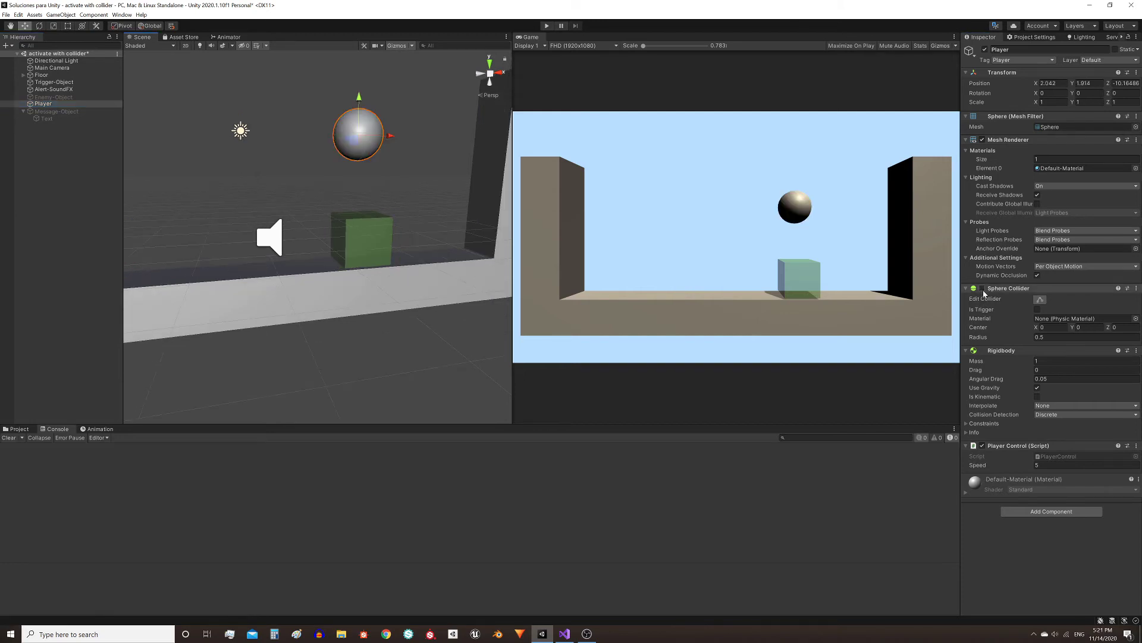
pyautogui.click(546, 26)
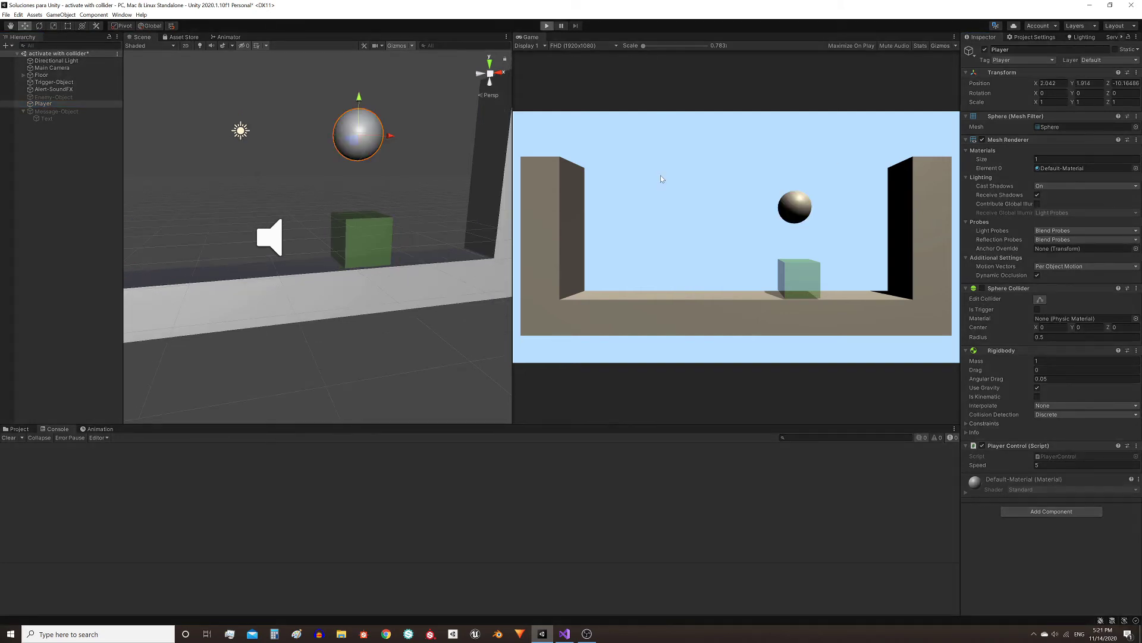
pyautogui.hotkey('ctrl', 'p')
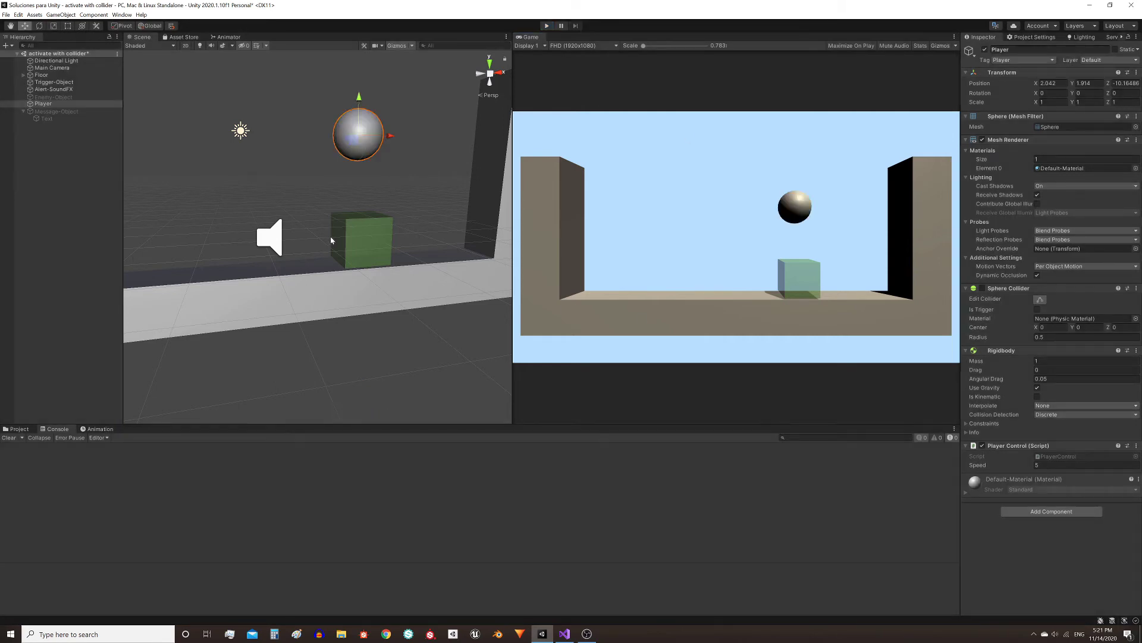
# - Re-enable Sphere Collider, place the ball beside the cube, and steer it into the trigger in play
pyautogui.click(983, 288)
pyautogui.hotkey('ctrl', 'z')
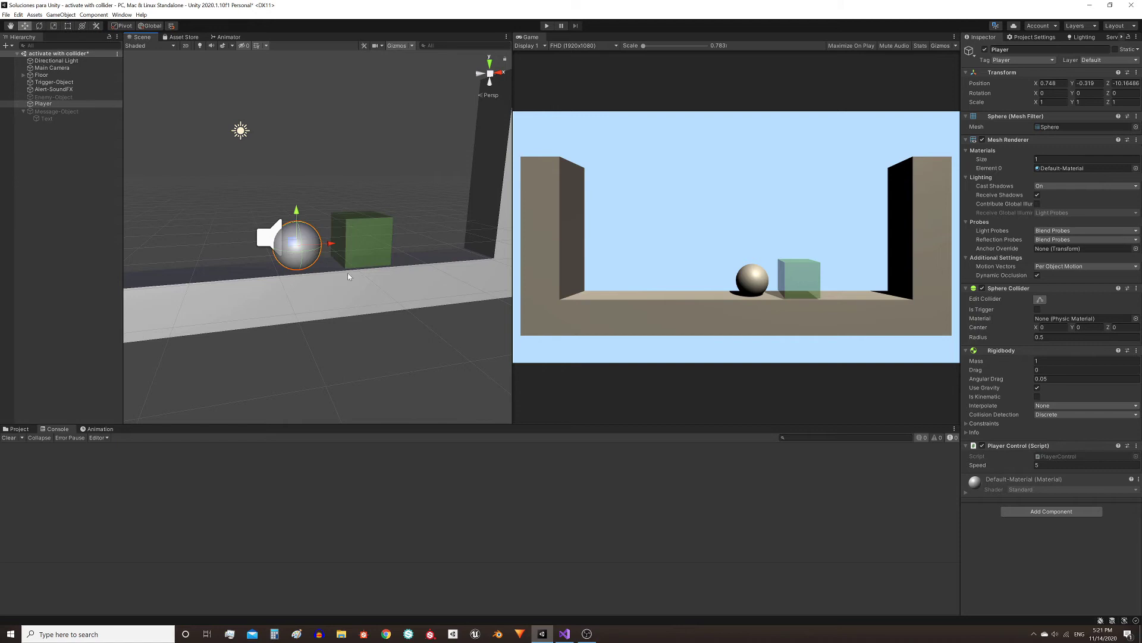
pyautogui.click(357, 250)
pyautogui.hotkey('ctrl', 'p')
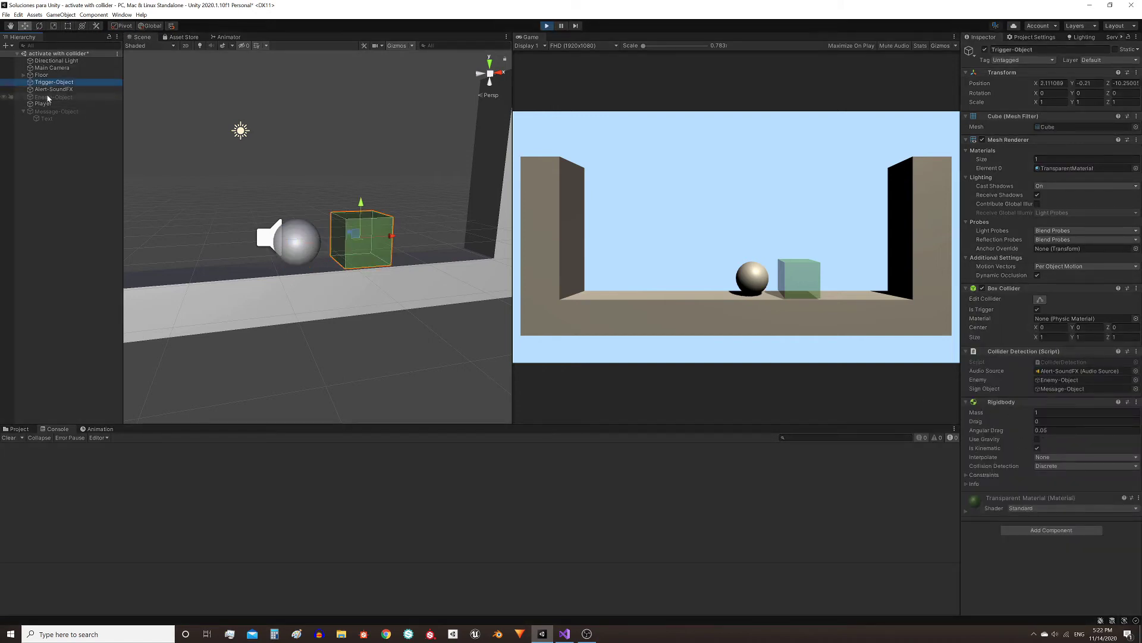
pyautogui.click(42, 104)
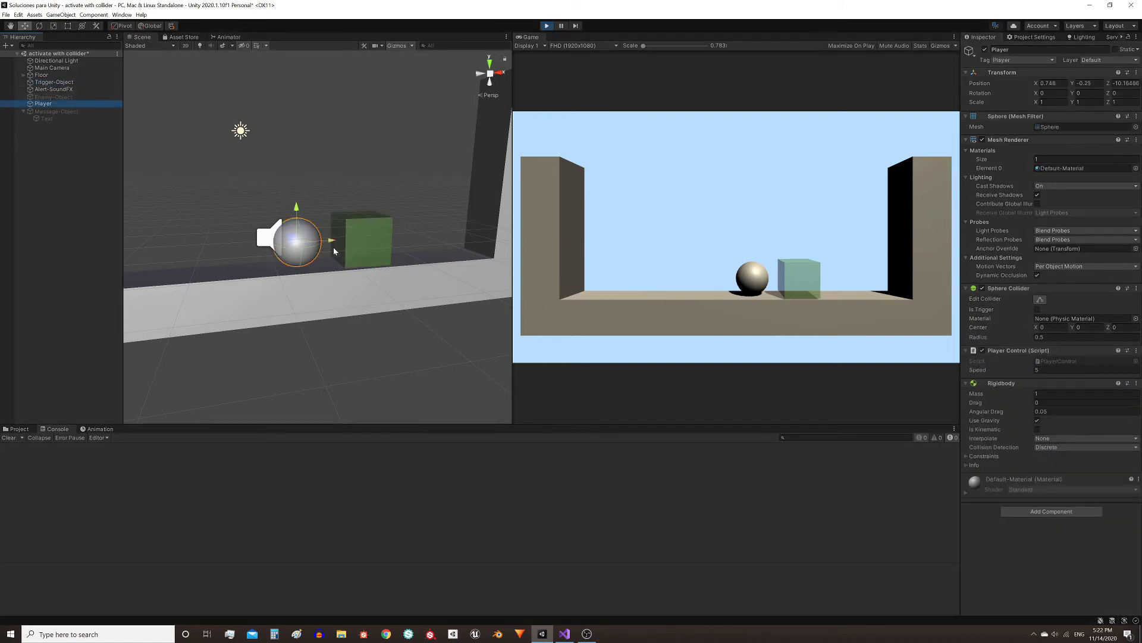
pyautogui.click(747, 321)
pyautogui.press('Right')
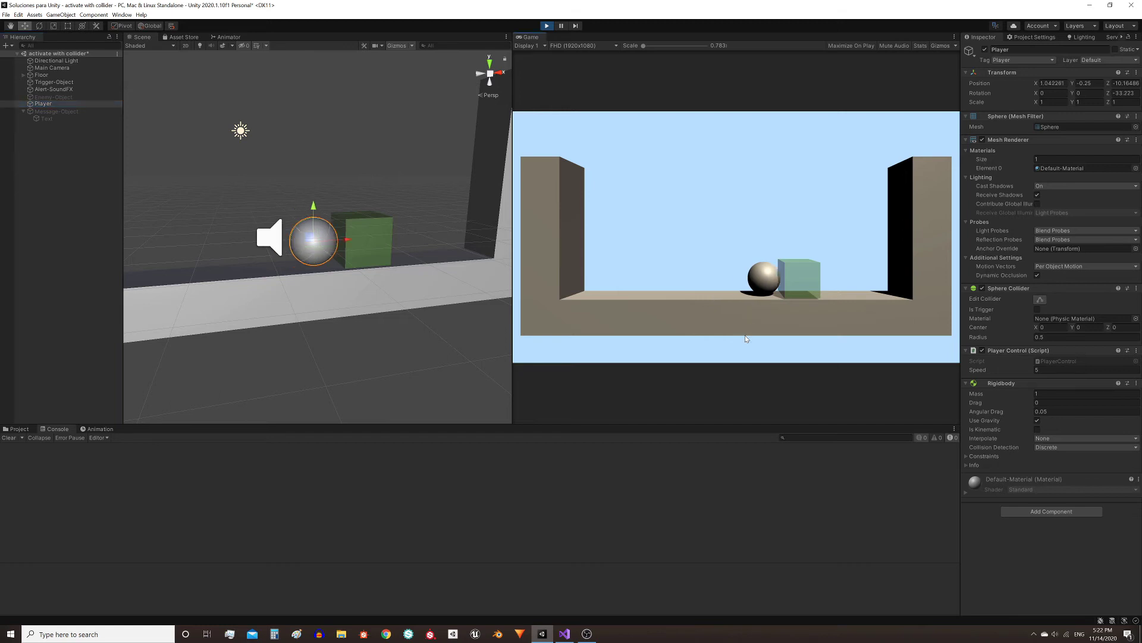
pyautogui.press('Left')
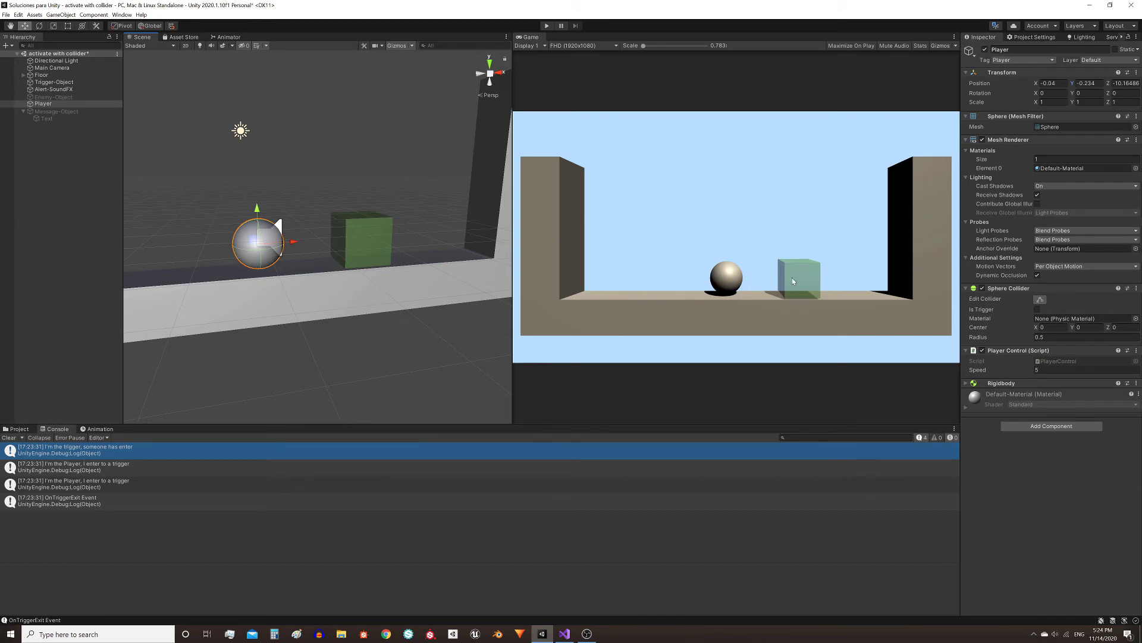
# - Inspect the trigger cube and Player sphere, then play and roll the ball right into the trigger
pyautogui.click(361, 238)
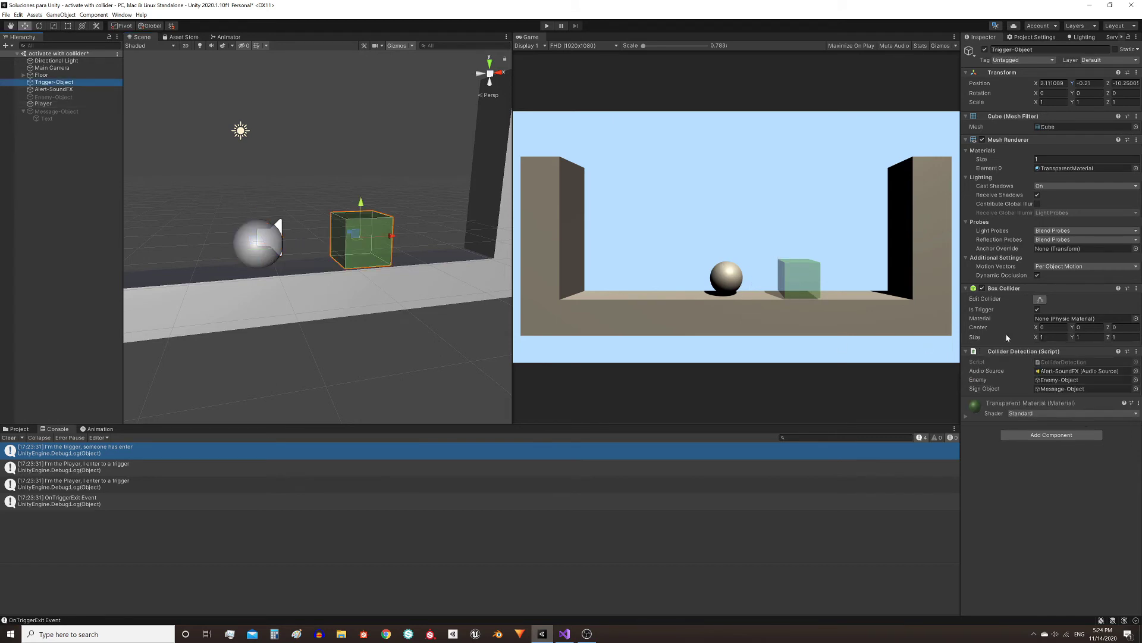
pyautogui.click(258, 241)
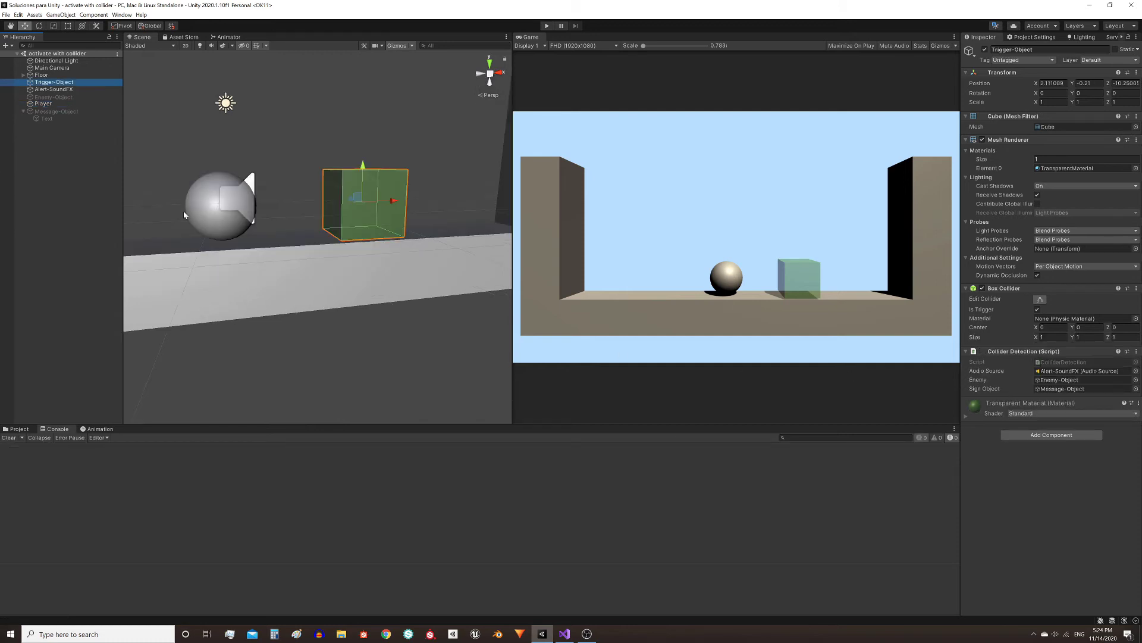
pyautogui.scroll(2, 408, 222)
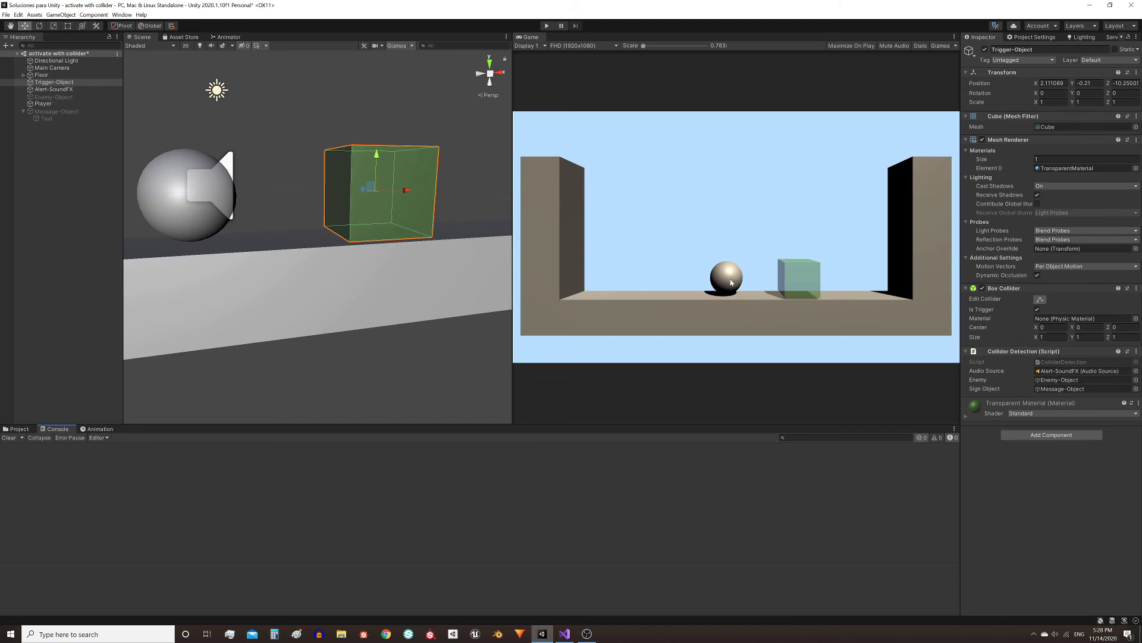
pyautogui.click(43, 104)
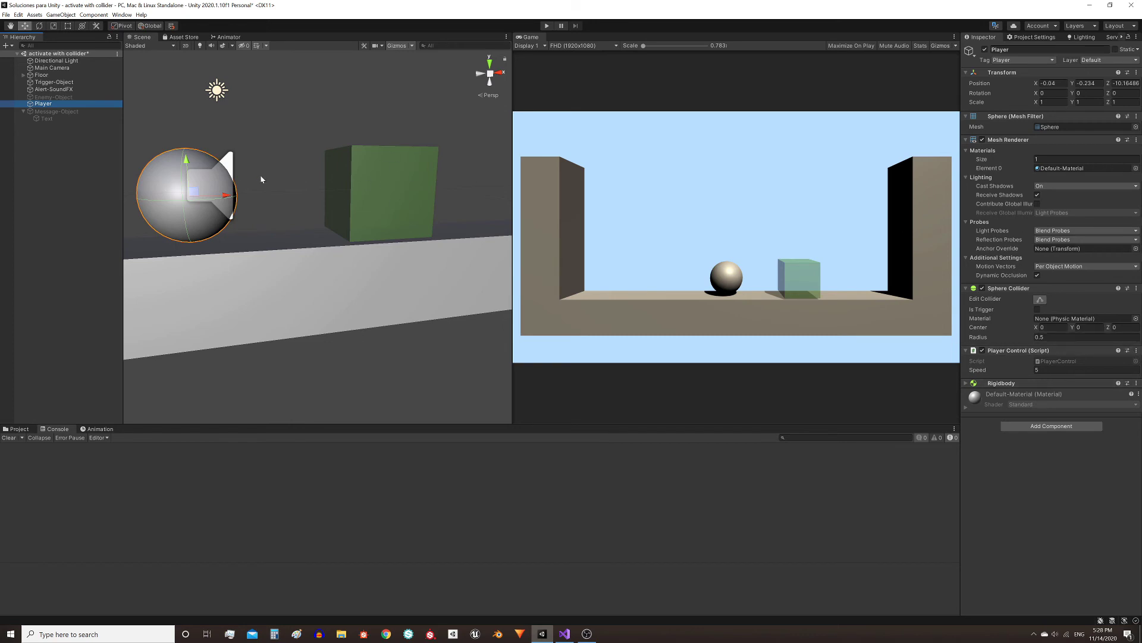
pyautogui.hotkey('ctrl', 'p')
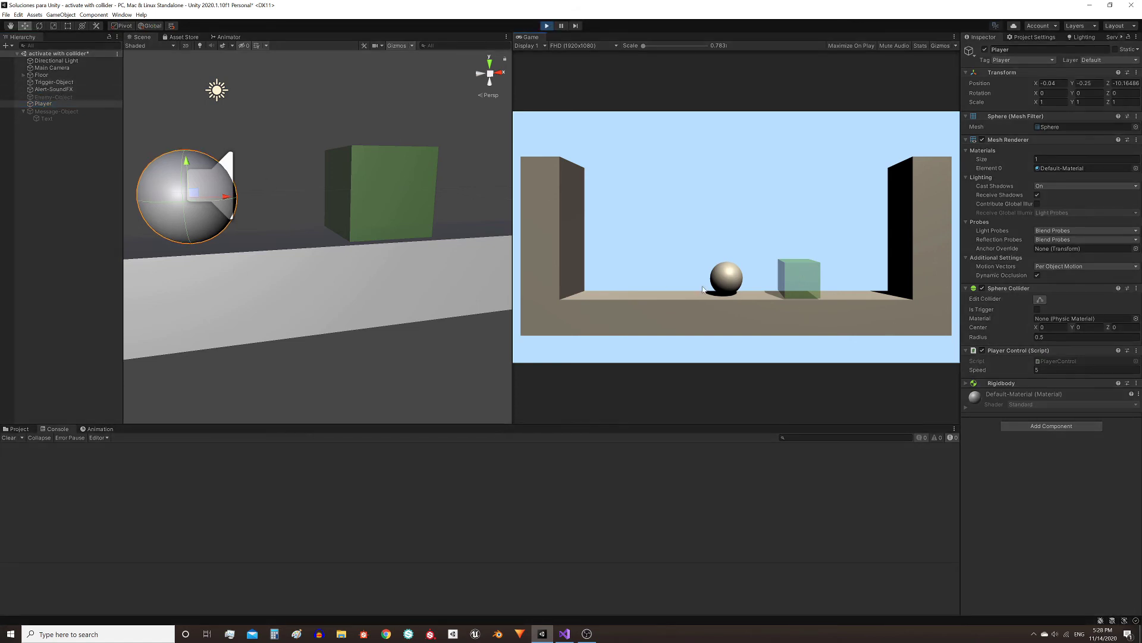
pyautogui.press('Right')
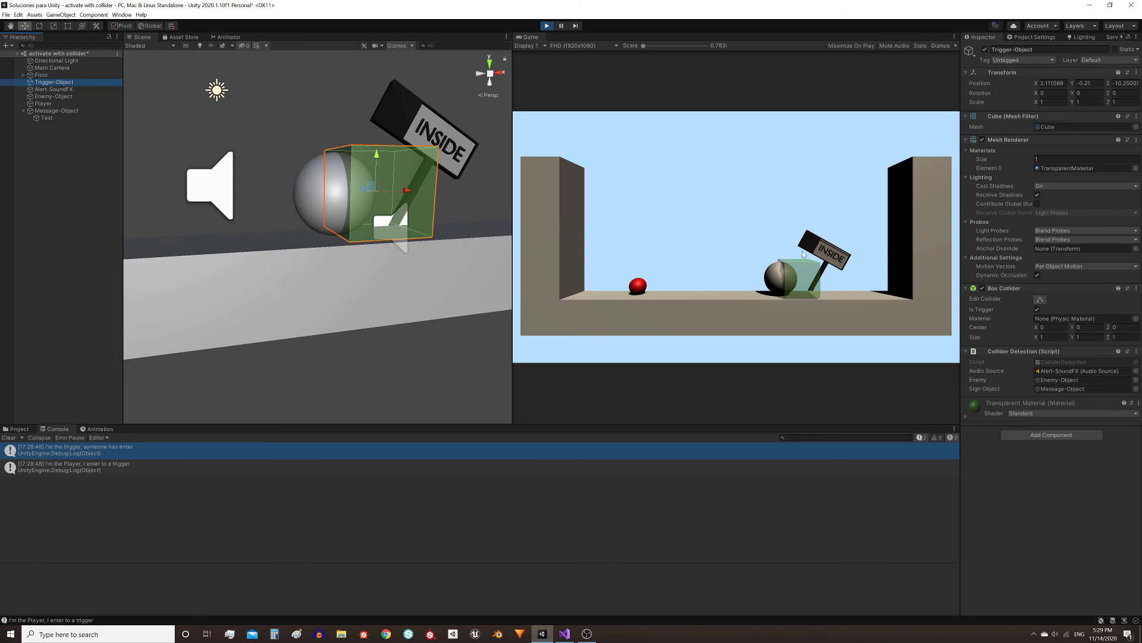
# - Paste the Collider Detection script as a new component, then replay and roll the ball into the trigger
pyautogui.hotkey('ctrl', 'p')
pyautogui.click(1139, 354)
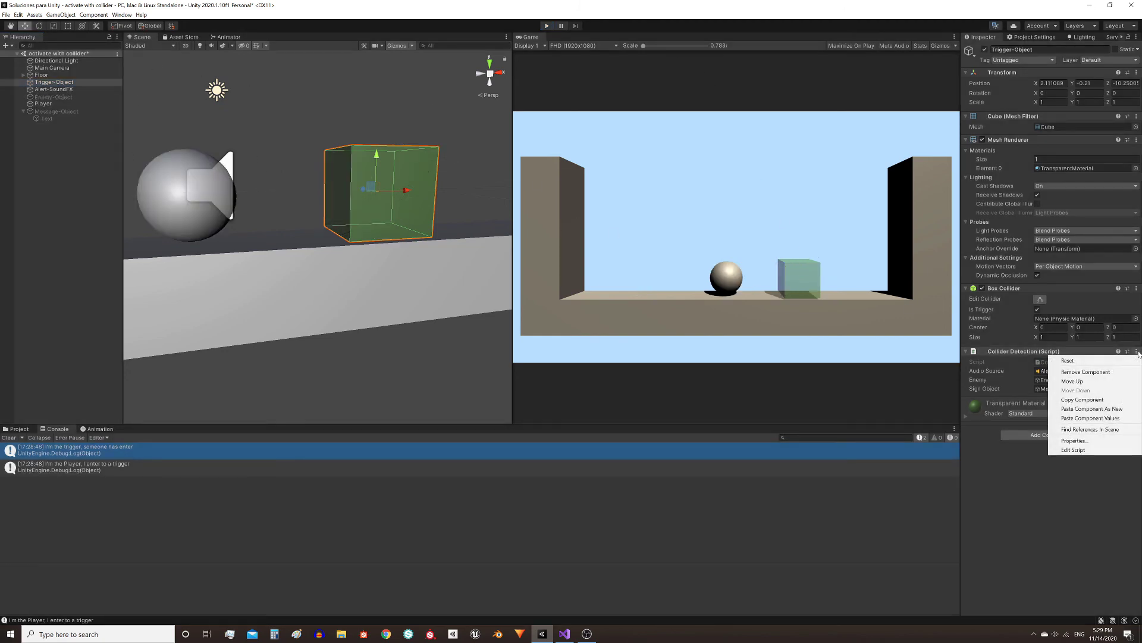
pyautogui.click(1071, 403)
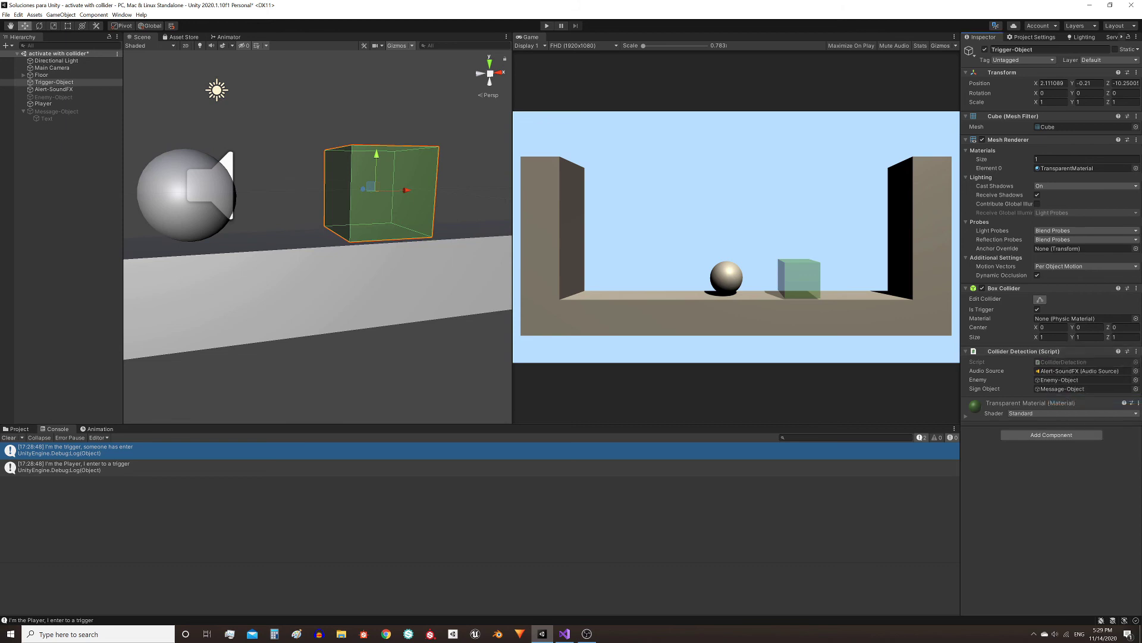
pyautogui.click(1137, 351)
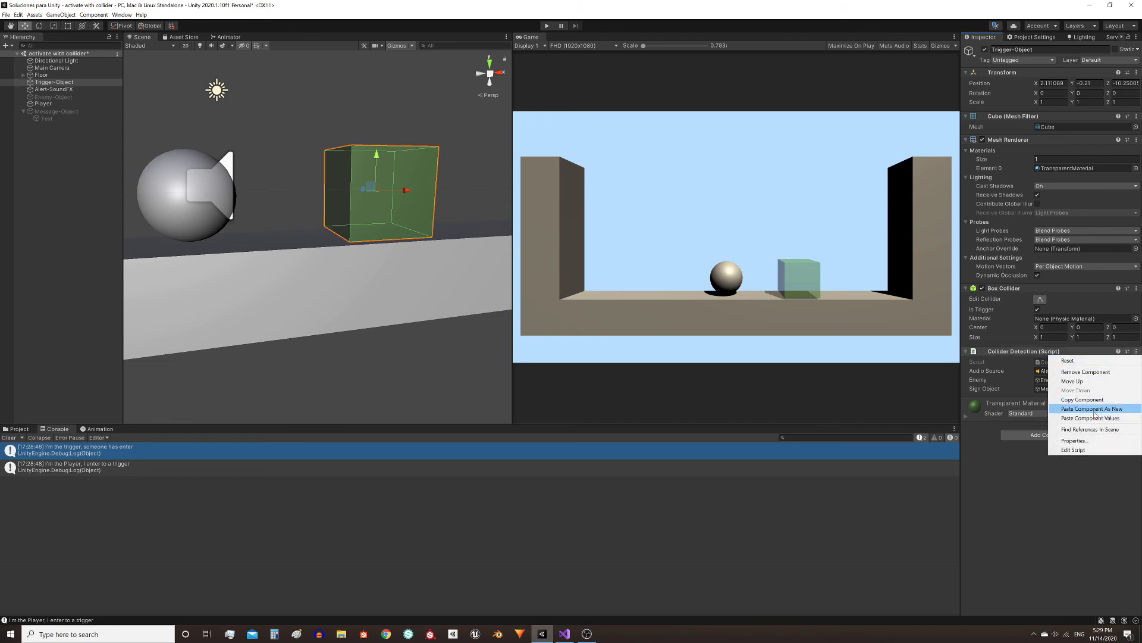
pyautogui.click(1094, 409)
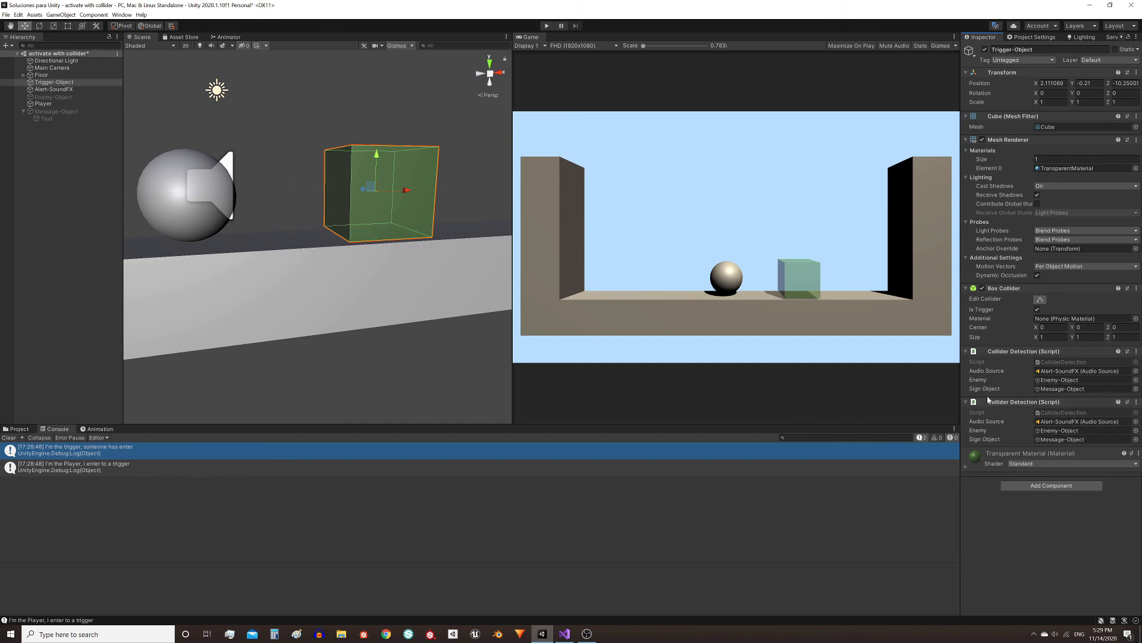
pyautogui.click(546, 26)
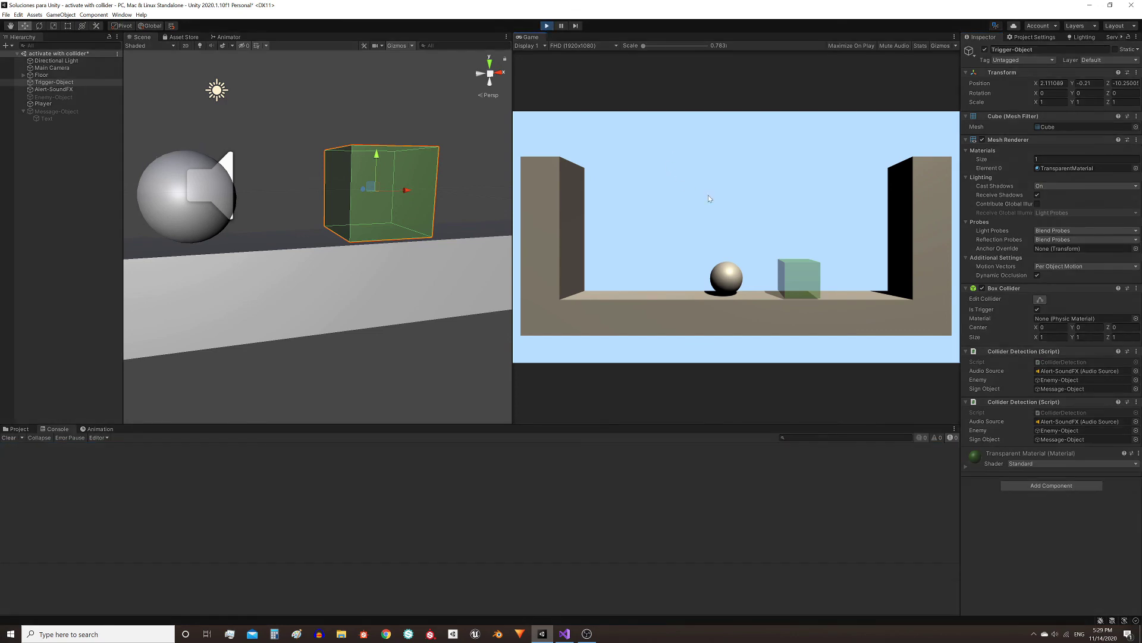
pyautogui.press('Right')
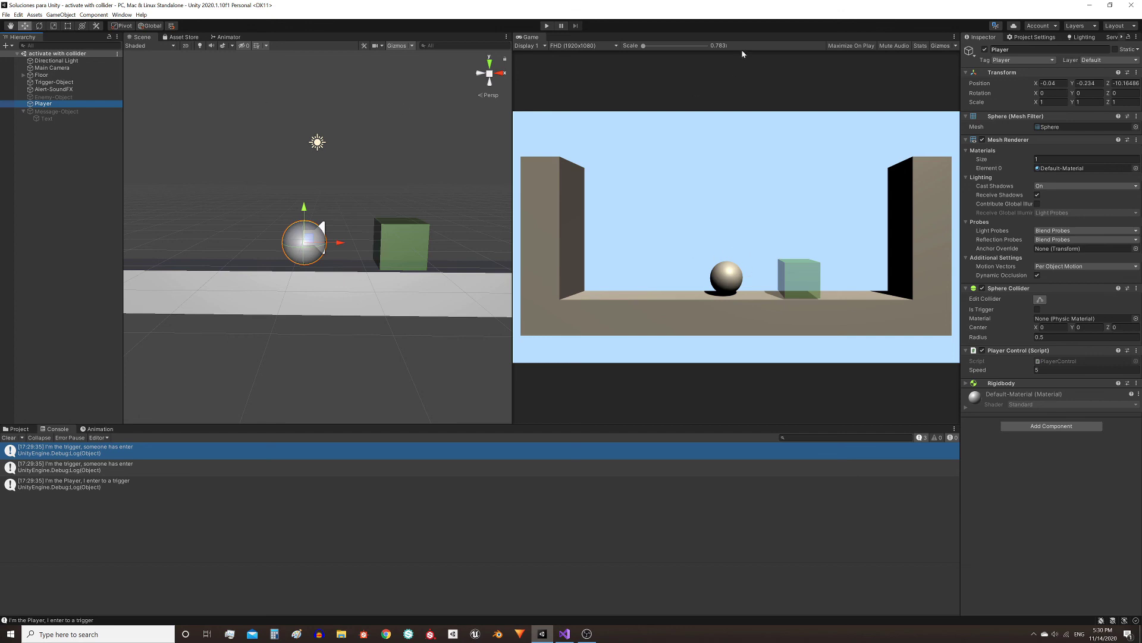
pyautogui.click(1018, 60)
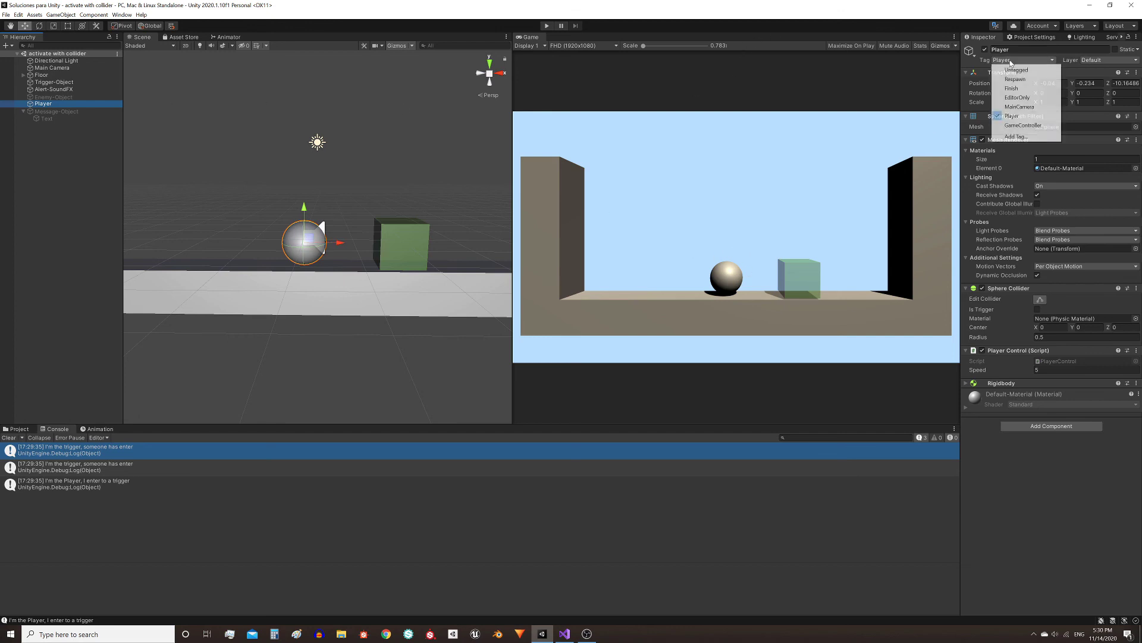
pyautogui.click(1018, 113)
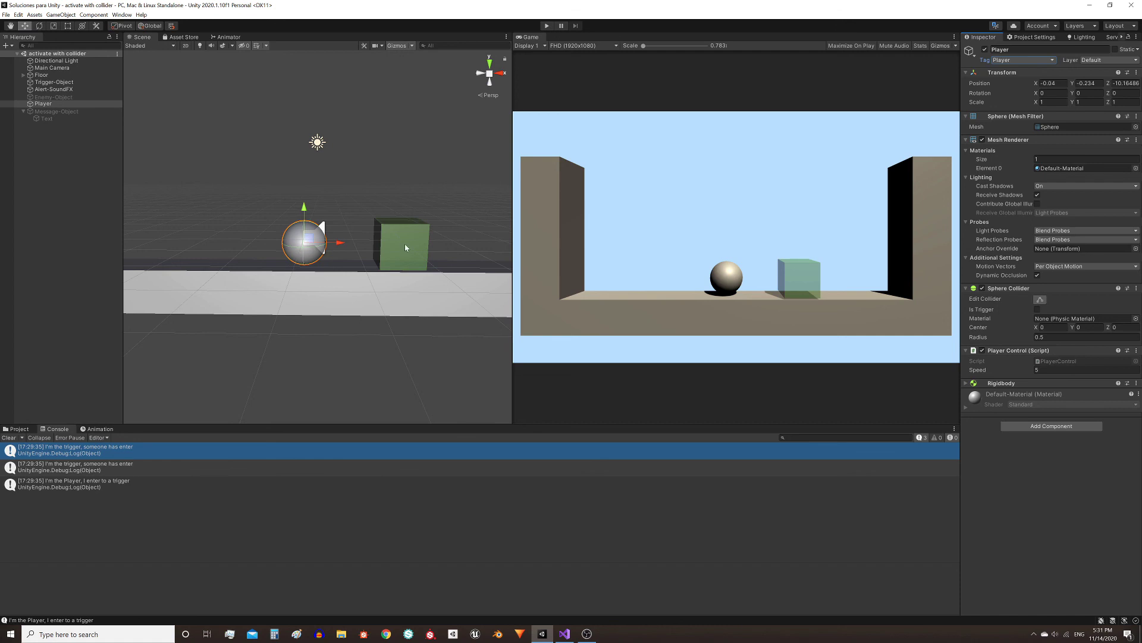